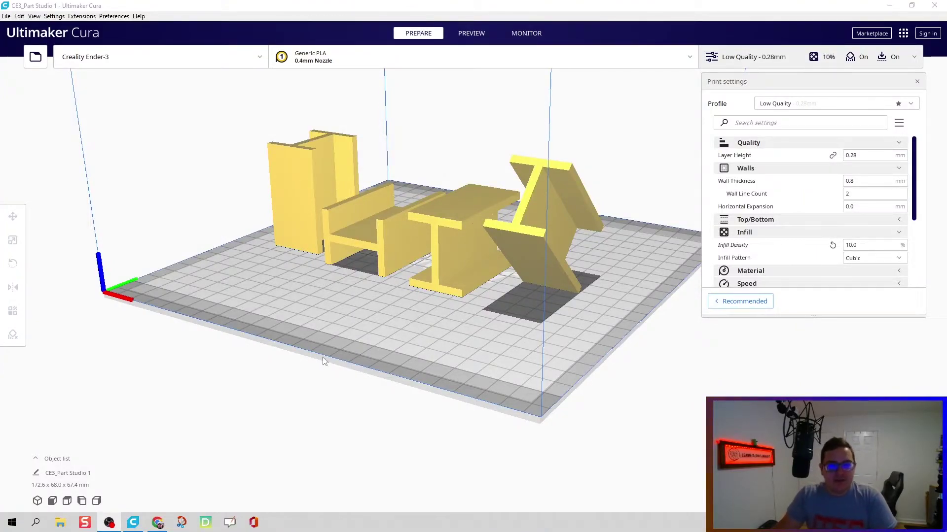
Step: Inspect the upright, side-lying and diagonal I-beams one at a time on the build plate
{"action": "middle_click_drag", "start_coordinate": [324, 359], "coordinate": [387, 384]}
{"action": "scroll", "coordinate": [407, 386], "scroll_direction": "up", "scroll_amount": 3}
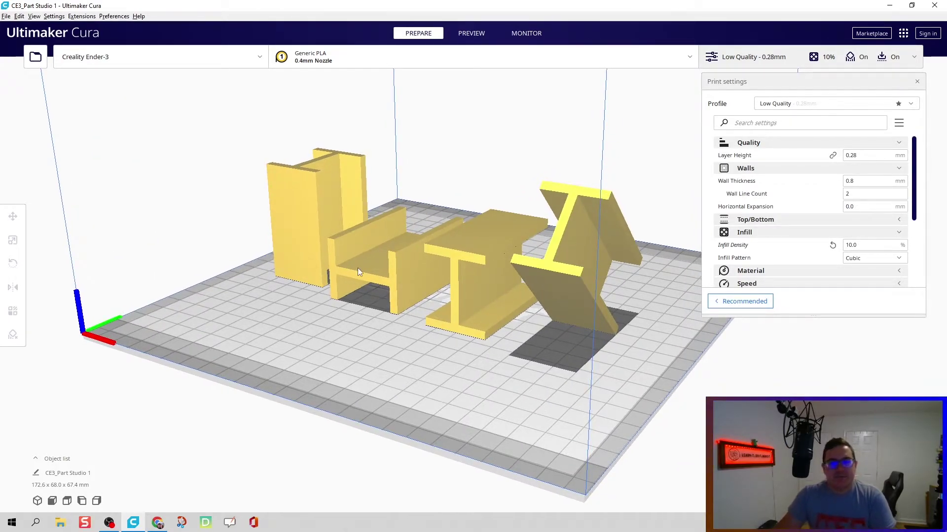
{"action": "middle_click_drag", "start_coordinate": [332, 363], "coordinate": [435, 395]}
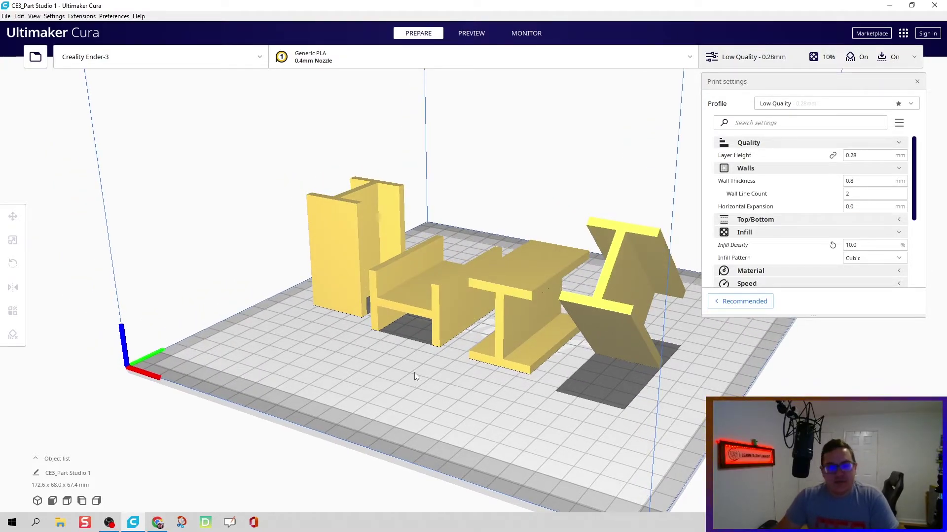
{"action": "left_click", "coordinate": [347, 252]}
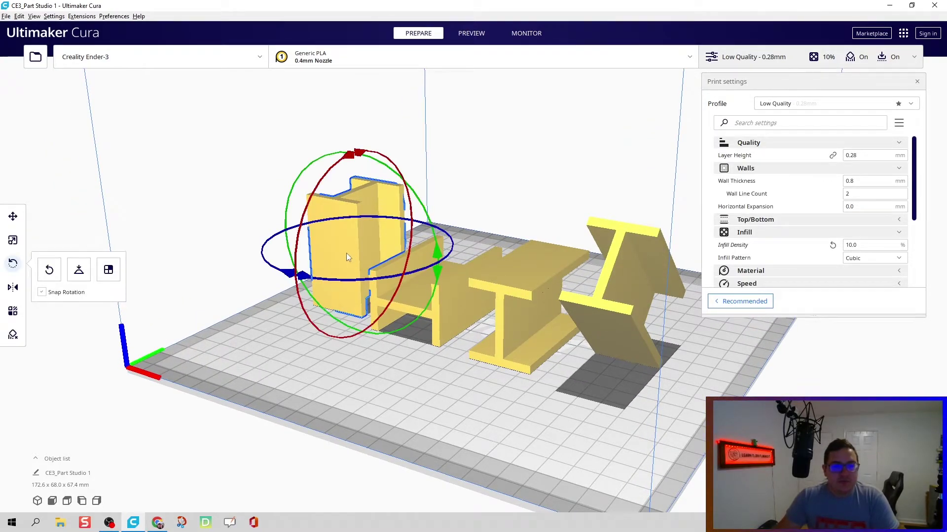
{"action": "left_click", "coordinate": [368, 349]}
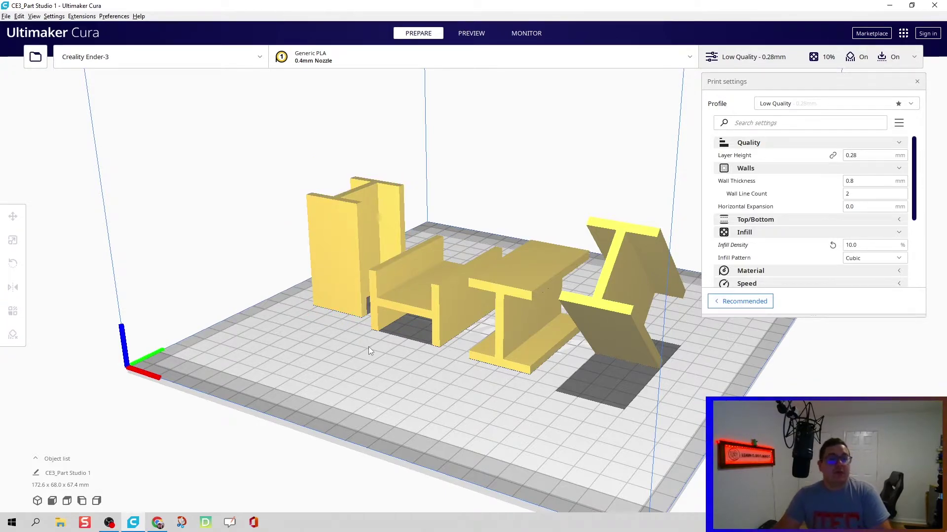
{"action": "left_click", "coordinate": [439, 336]}
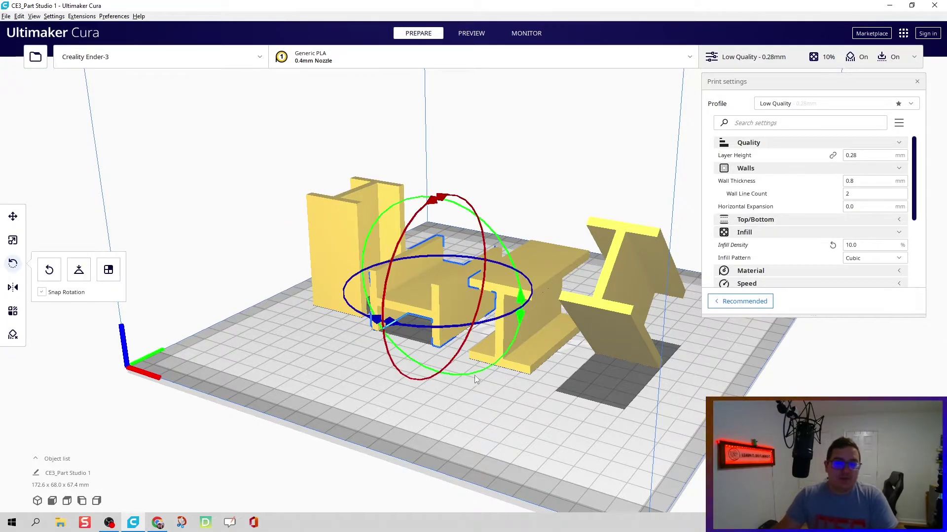
{"action": "left_click", "coordinate": [466, 410]}
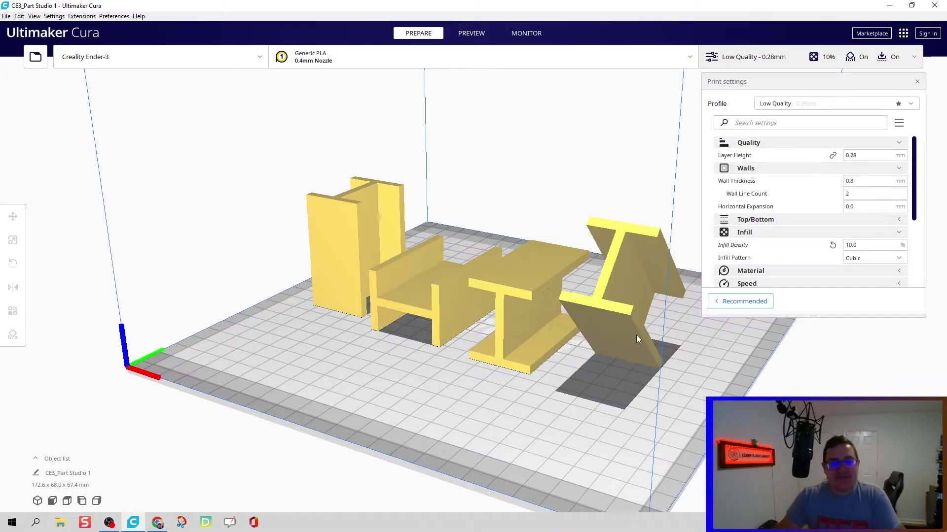
{"action": "left_click", "coordinate": [634, 353]}
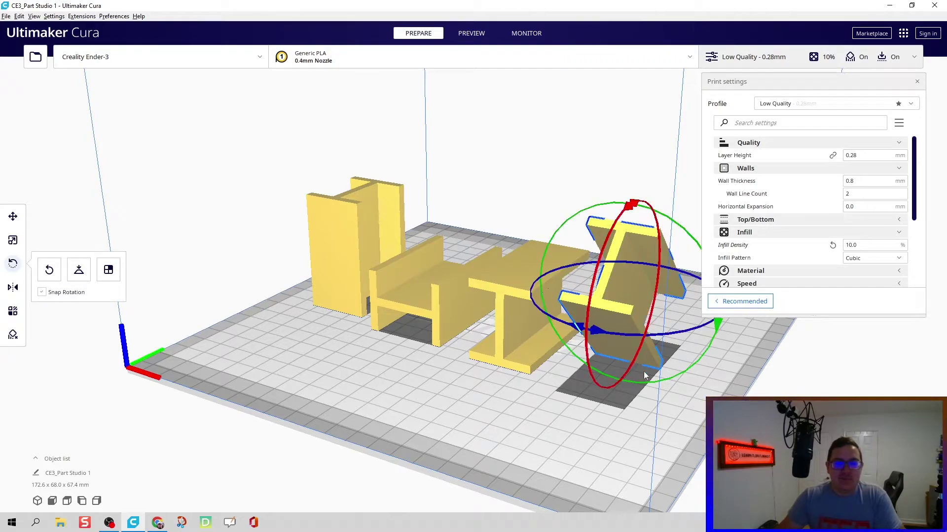
{"action": "left_click", "coordinate": [650, 411]}
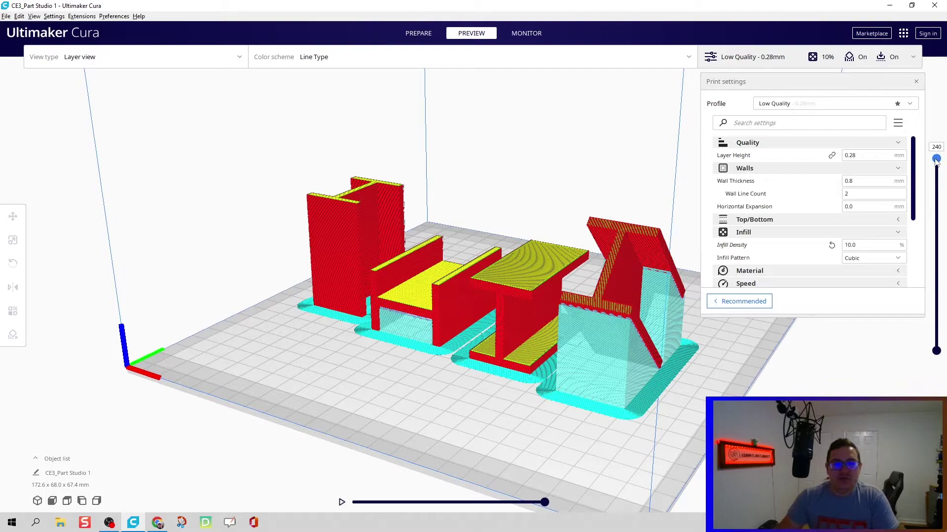
Step: Drop the layer view to layer 1, then raise it gradually to about layer 179
{"action": "left_click_drag", "start_coordinate": [936, 202], "coordinate": [938, 351]}
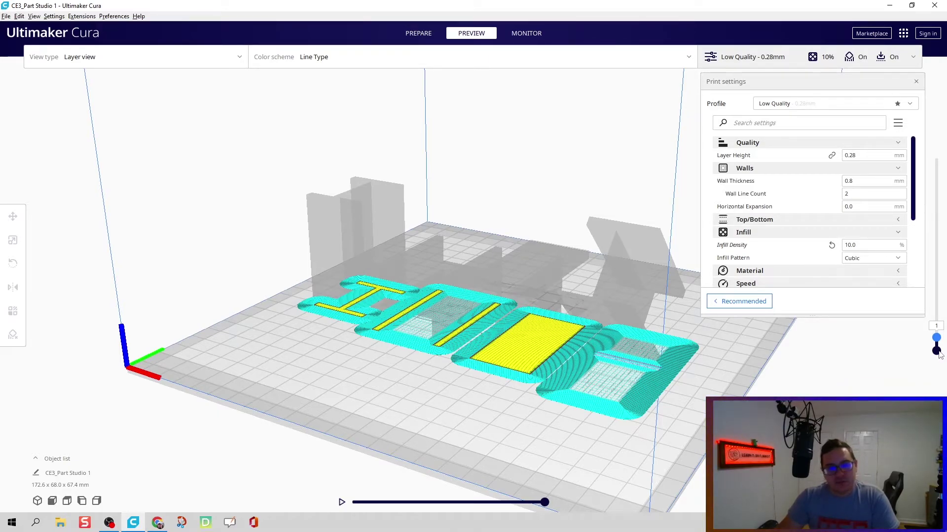
{"action": "left_click_drag", "start_coordinate": [939, 353], "coordinate": [938, 314]}
{"action": "scroll", "coordinate": [364, 294], "scroll_direction": "up", "scroll_amount": 6}
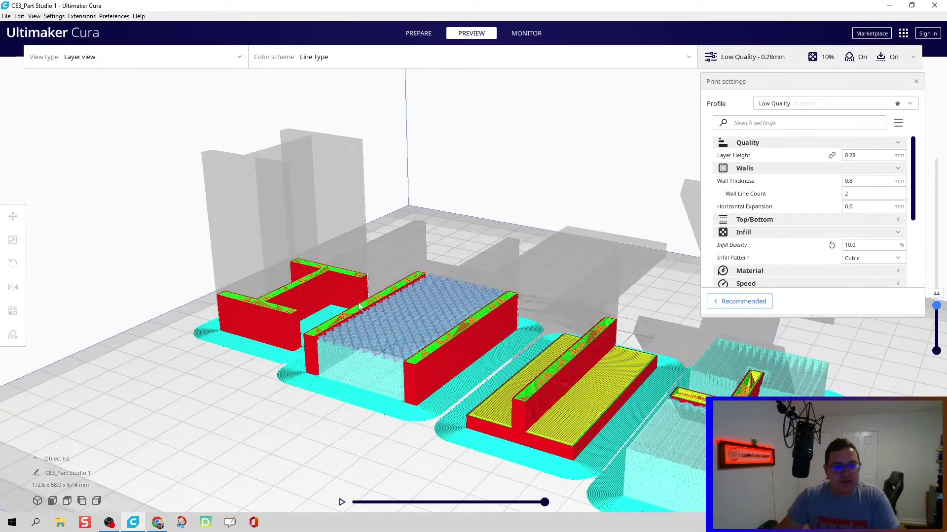
{"action": "scroll", "coordinate": [281, 409], "scroll_direction": "down", "scroll_amount": 2}
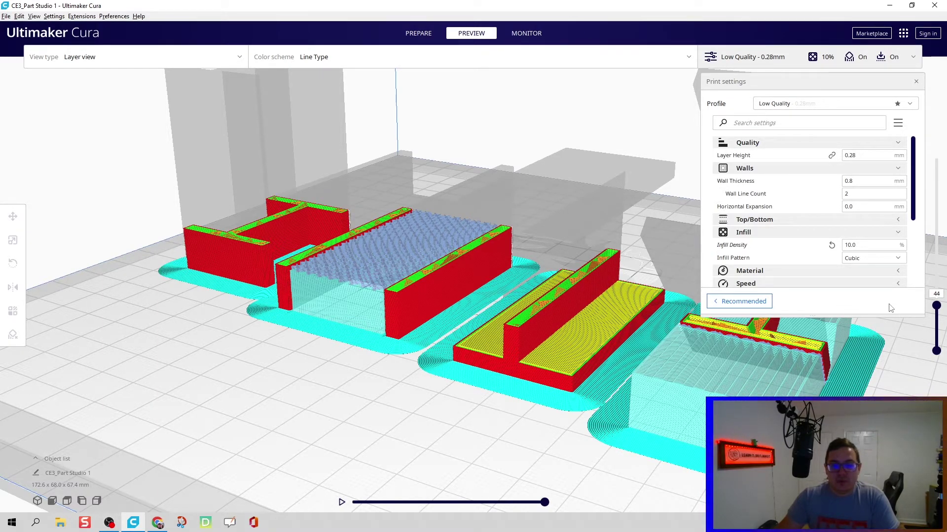
{"action": "mouse_move", "coordinate": [936, 306]}
{"action": "left_mouse_down"}
{"action": "mouse_move", "coordinate": [936, 254]}
{"action": "mouse_move", "coordinate": [937, 323]}
{"action": "mouse_move", "coordinate": [937, 302]}
{"action": "left_mouse_up"}
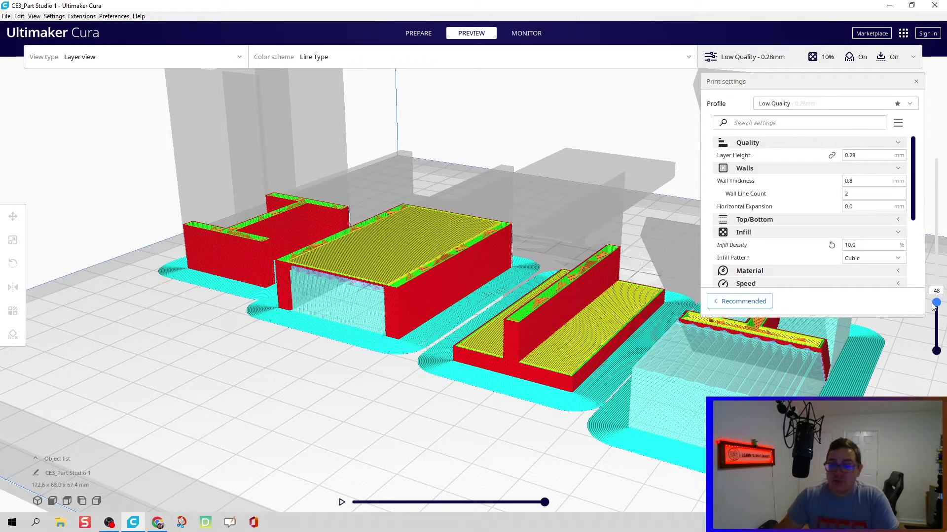
{"action": "left_click_drag", "start_coordinate": [936, 302], "coordinate": [936, 196]}
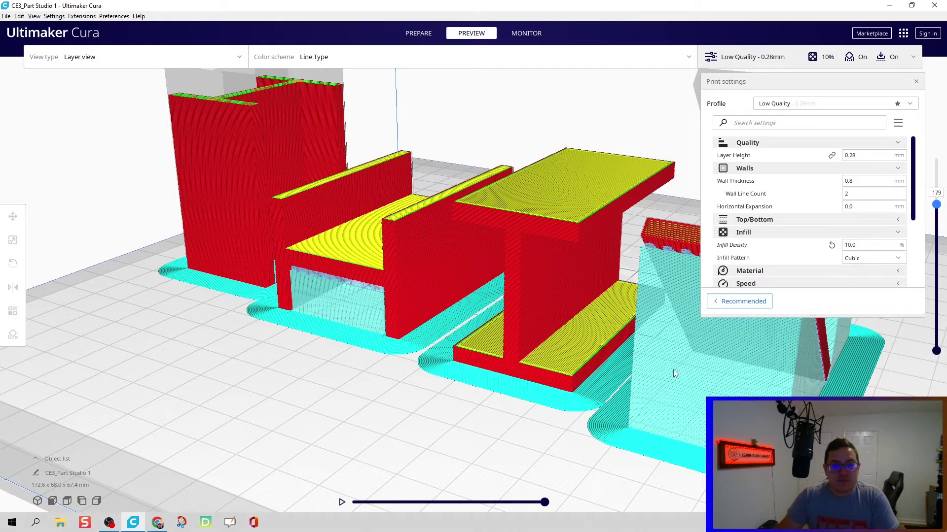
Step: Raise the layer slider to the top to show all 240 layers
{"action": "scroll", "coordinate": [636, 384], "scroll_direction": "down", "scroll_amount": 5}
{"action": "scroll", "coordinate": [619, 384], "scroll_direction": "up", "scroll_amount": 3}
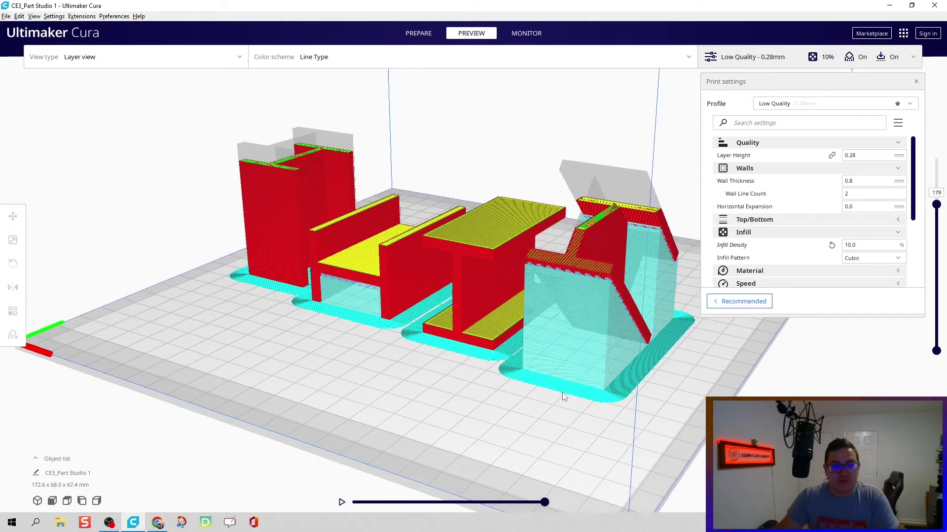
{"action": "right_click_drag", "start_coordinate": [563, 397], "coordinate": [538, 397]}
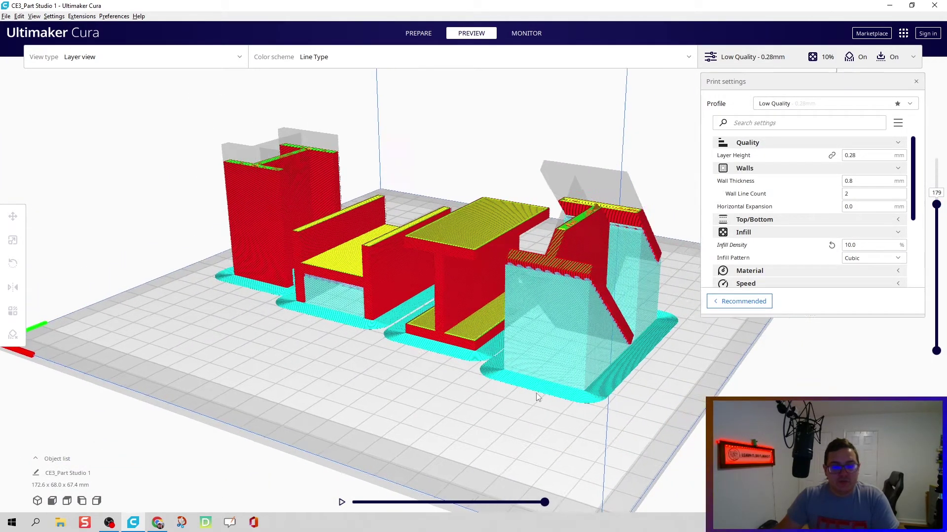
{"action": "left_click_drag", "start_coordinate": [939, 208], "coordinate": [937, 157]}
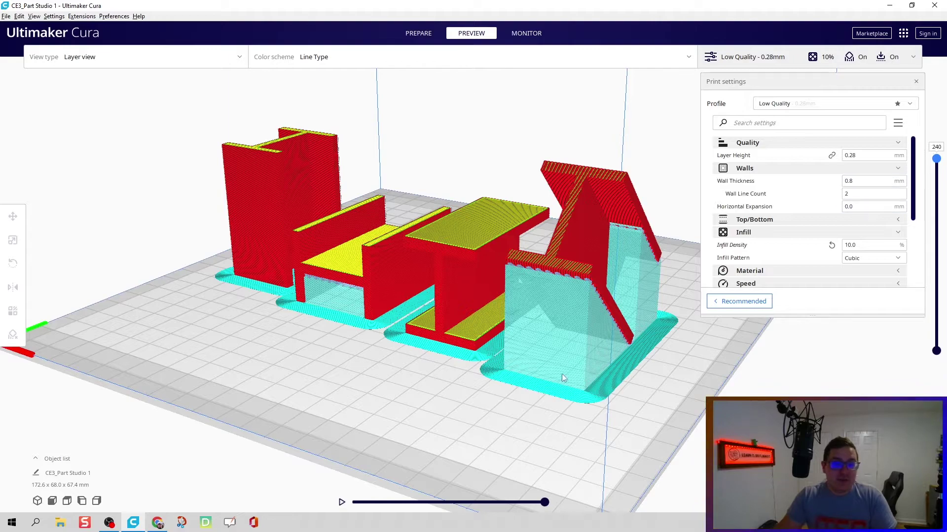
Step: Point out the diagonal, tall upright and flat middle I-beams in turn
{"action": "scroll", "coordinate": [564, 386], "scroll_direction": "up", "scroll_amount": 2}
{"action": "left_click", "coordinate": [561, 283]}
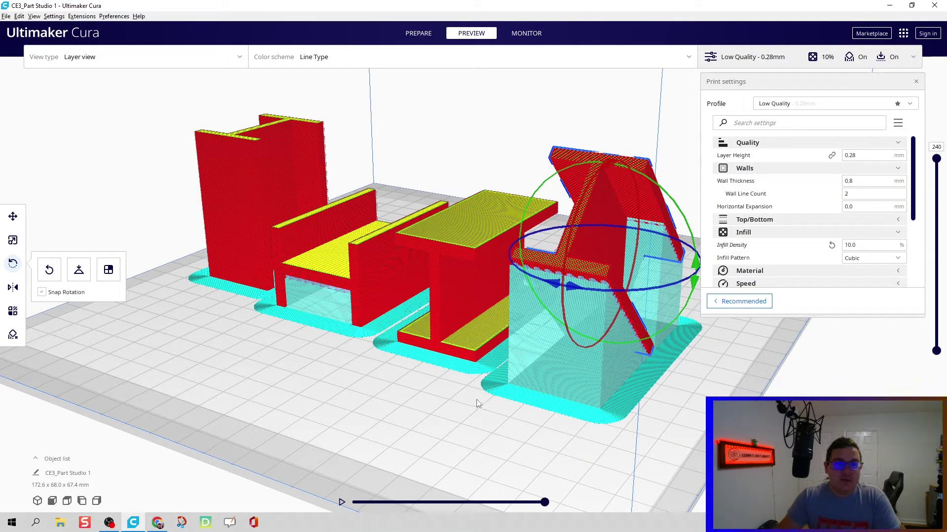
{"action": "left_click", "coordinate": [430, 401]}
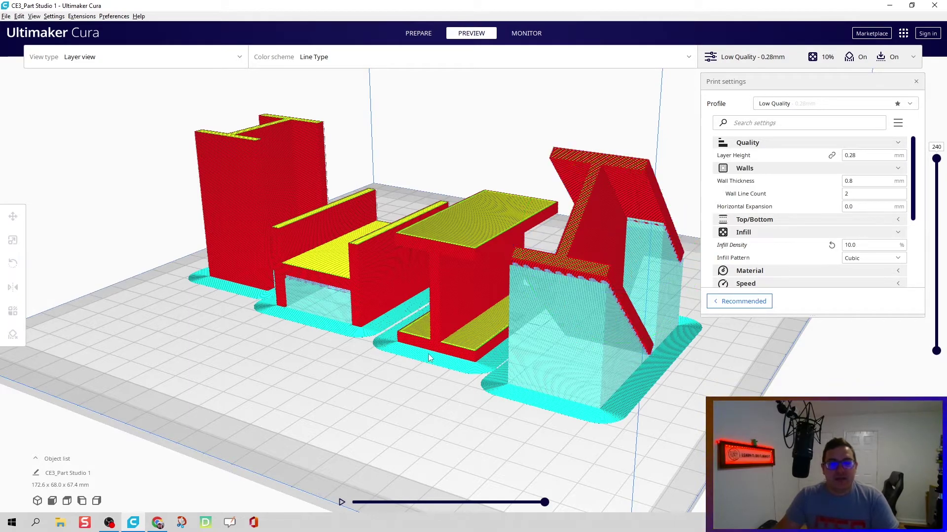
{"action": "left_click", "coordinate": [254, 269]}
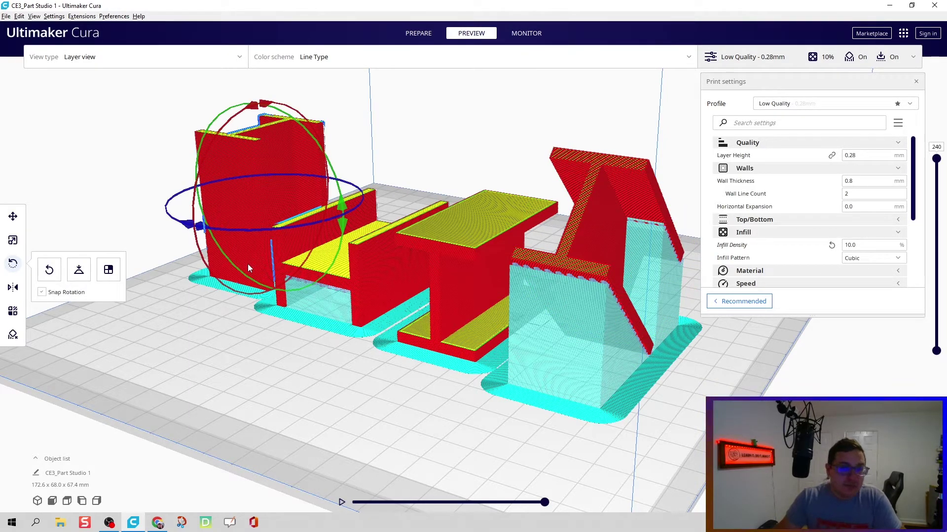
{"action": "left_click", "coordinate": [269, 312]}
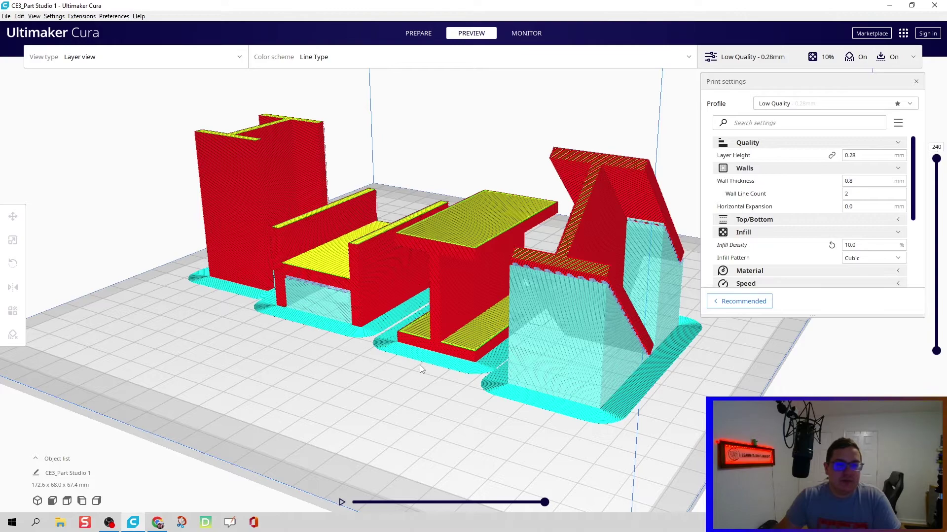
{"action": "left_click", "coordinate": [428, 324]}
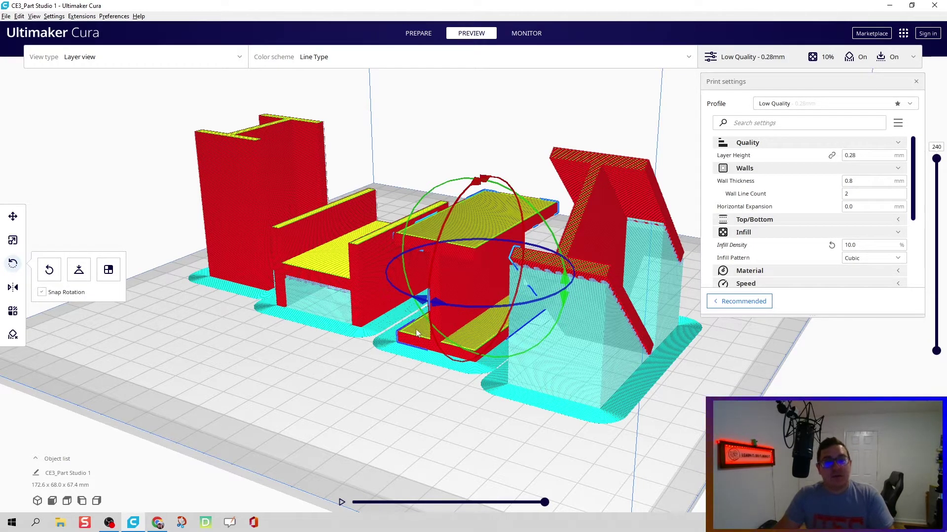
{"action": "left_click", "coordinate": [447, 414]}
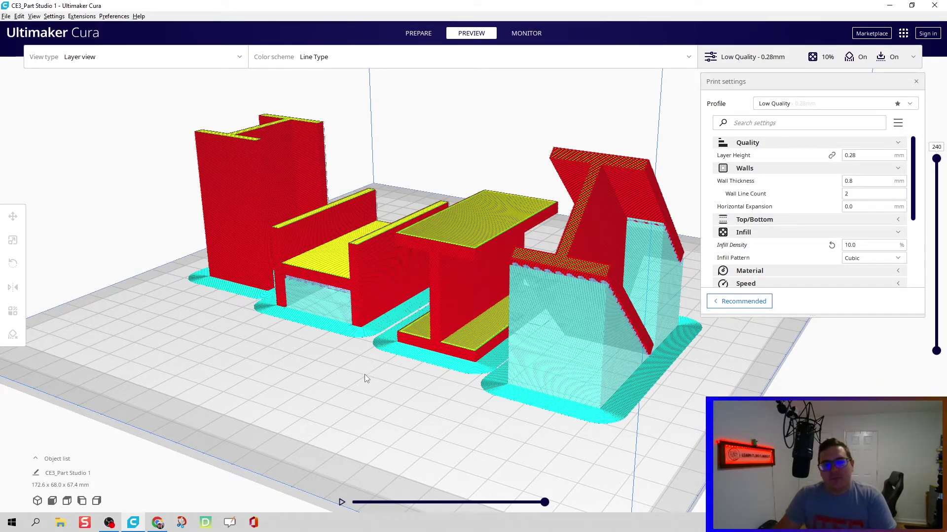
Step: Lower the viewing angle and select the tall upright I-beam on the left
{"action": "right_click_drag", "start_coordinate": [443, 387], "coordinate": [494, 407]}
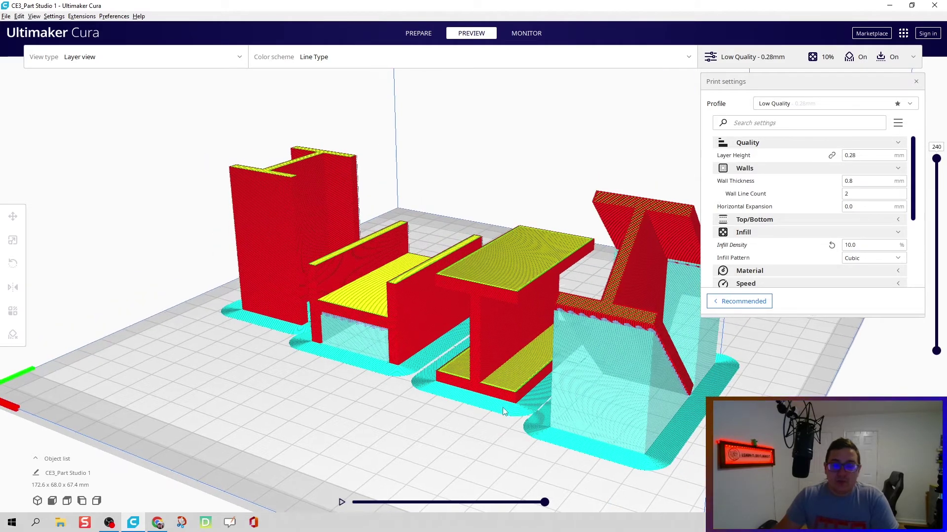
{"action": "scroll", "coordinate": [413, 401], "scroll_direction": "up", "scroll_amount": 3}
{"action": "scroll", "coordinate": [413, 401], "scroll_direction": "down", "scroll_amount": 3}
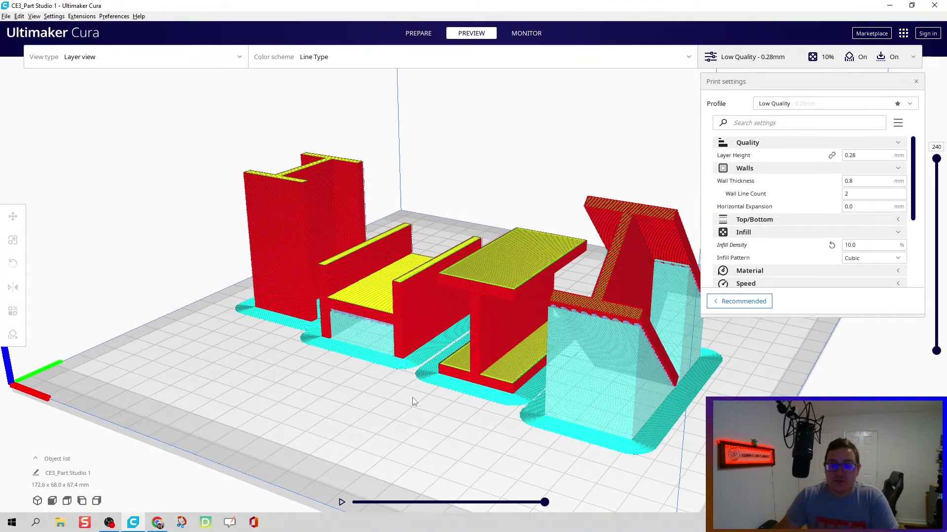
{"action": "right_click_drag", "start_coordinate": [412, 397], "coordinate": [386, 388]}
{"action": "scroll", "coordinate": [385, 386], "scroll_direction": "up", "scroll_amount": 2}
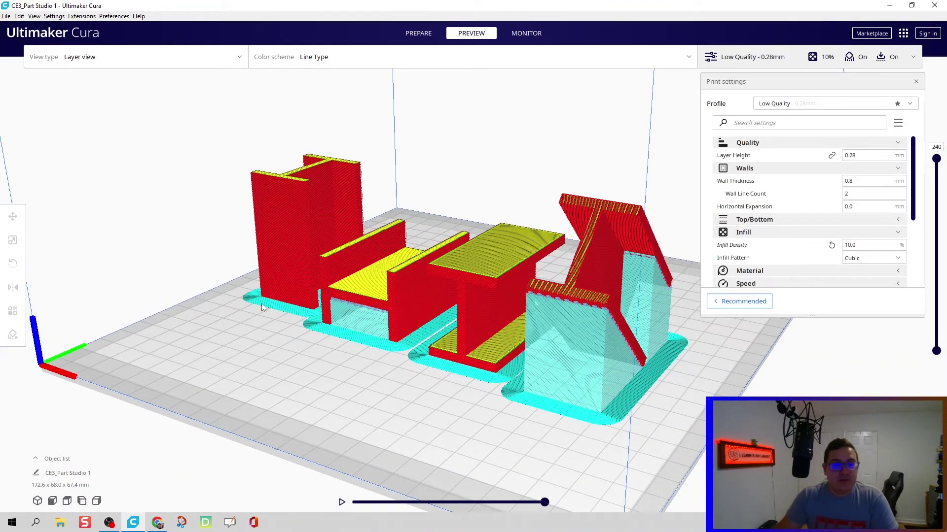
{"action": "left_click", "coordinate": [261, 266]}
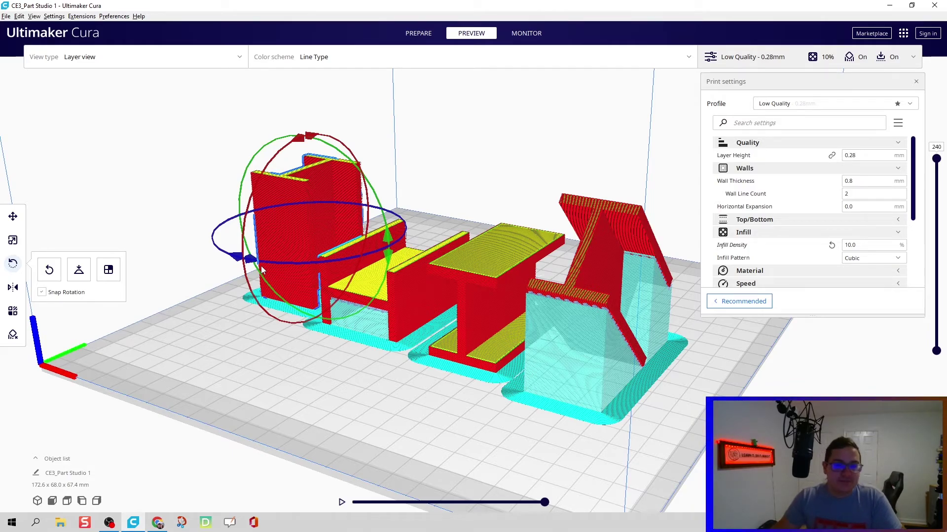
{"action": "scroll", "coordinate": [432, 392], "scroll_direction": "up", "scroll_amount": 1}
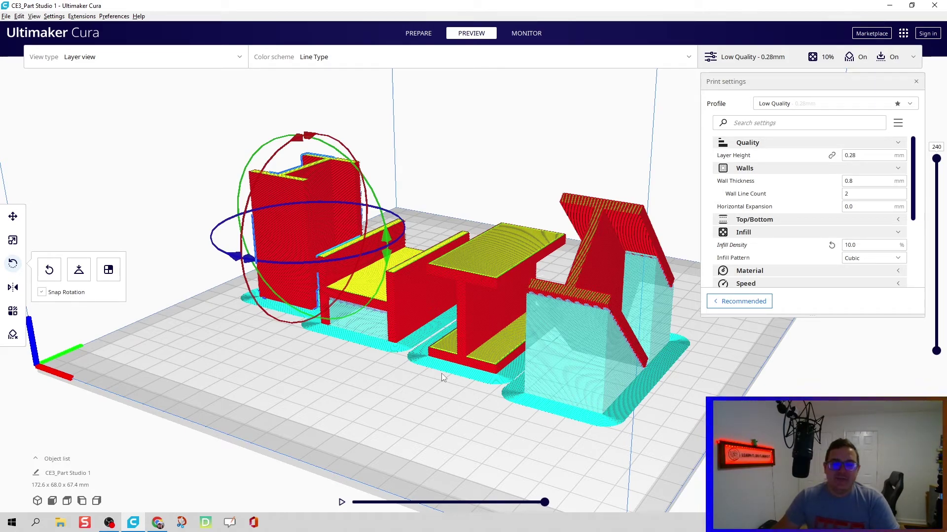
{"action": "scroll", "coordinate": [513, 428], "scroll_direction": "up", "scroll_amount": 2}
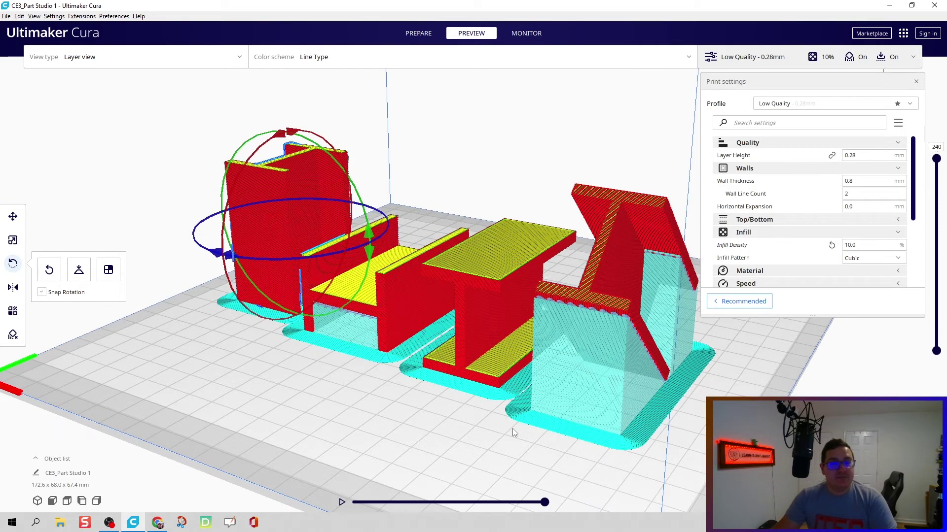
{"action": "scroll", "coordinate": [512, 428], "scroll_direction": "down", "scroll_amount": 1}
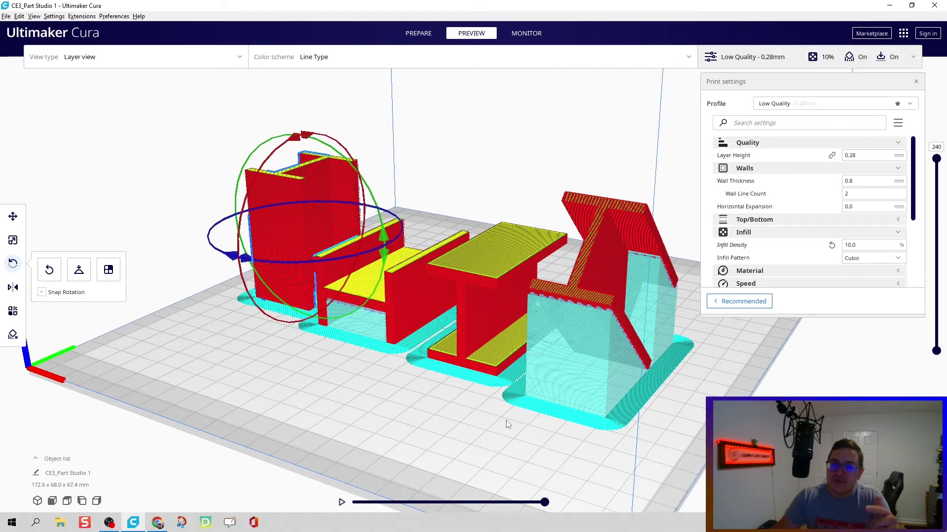